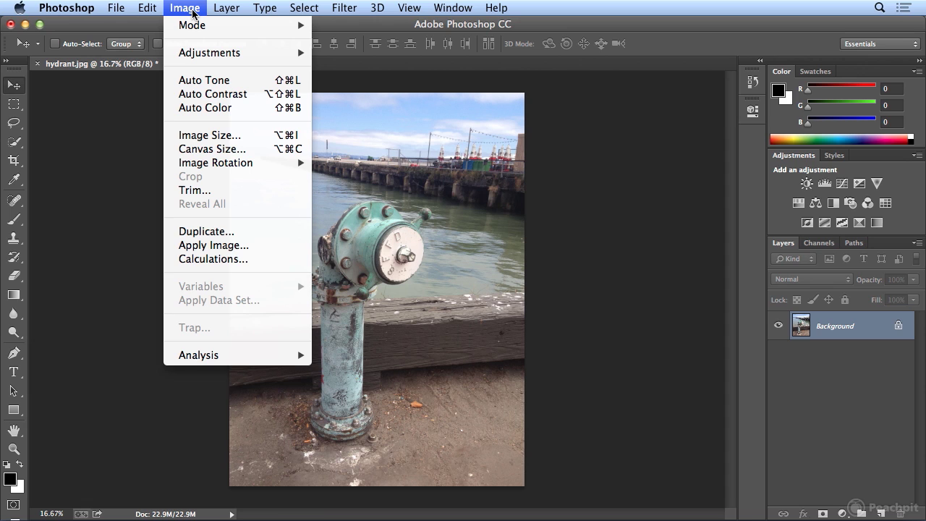
Step: Apply the Auto Color, Auto Tone and Auto Contrast corrections directly to the hydrant photo
left_click(193, 108)
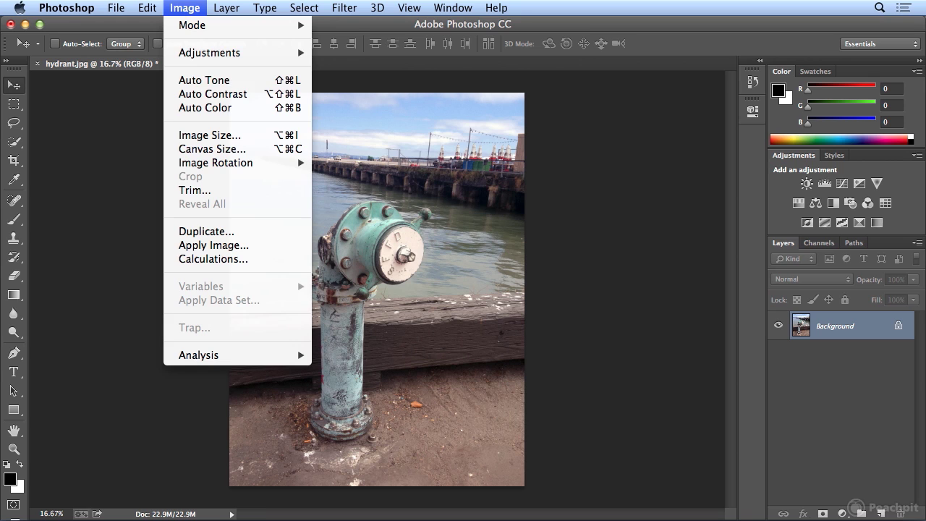
left_click(194, 81)
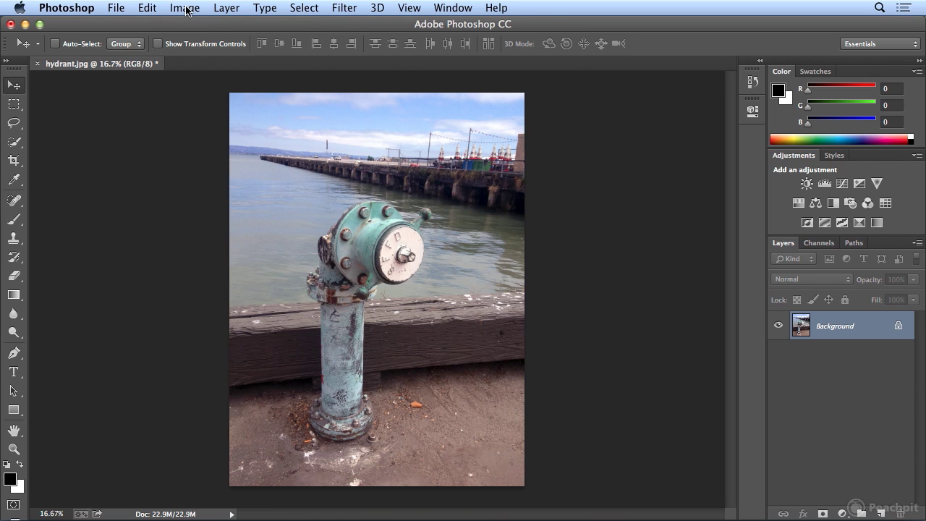
left_click(185, 9)
left_click(185, 94)
Step: Revert the photo to its Open state in the history, discarding the automatic corrections
left_click(756, 84)
left_click_drag(733, 148, 733, 307)
left_click(640, 117)
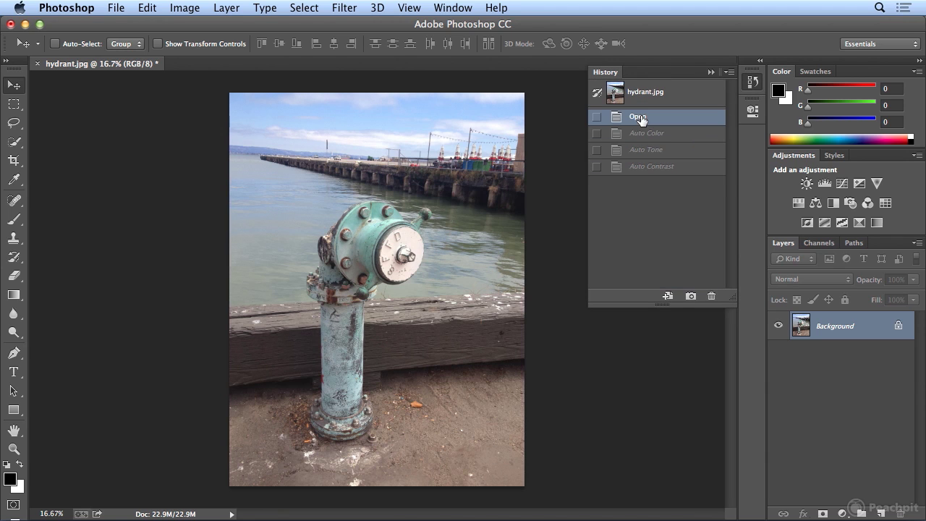
left_click(753, 84)
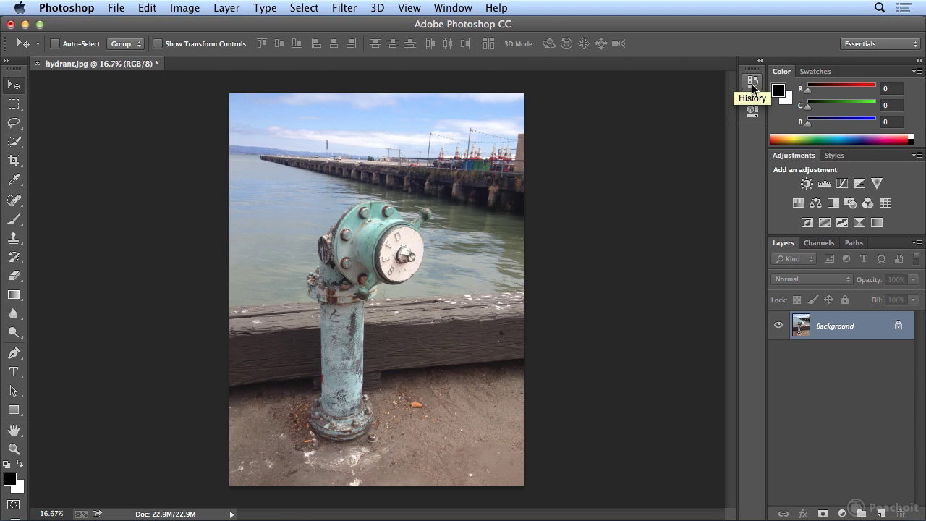
Step: Apply a direct Levels correction to the photo with black input 11 and white input 220, comparing the preview along the way
left_click(184, 8)
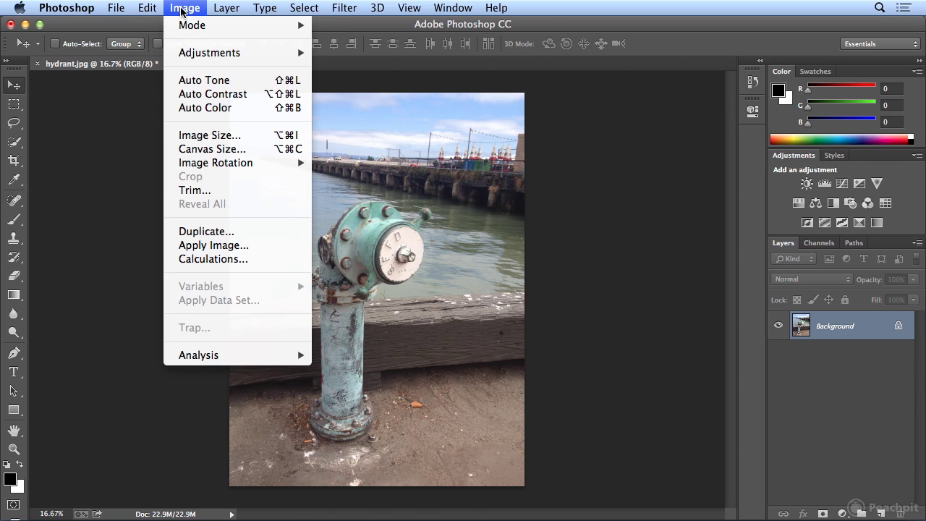
mouse_move(182, 54)
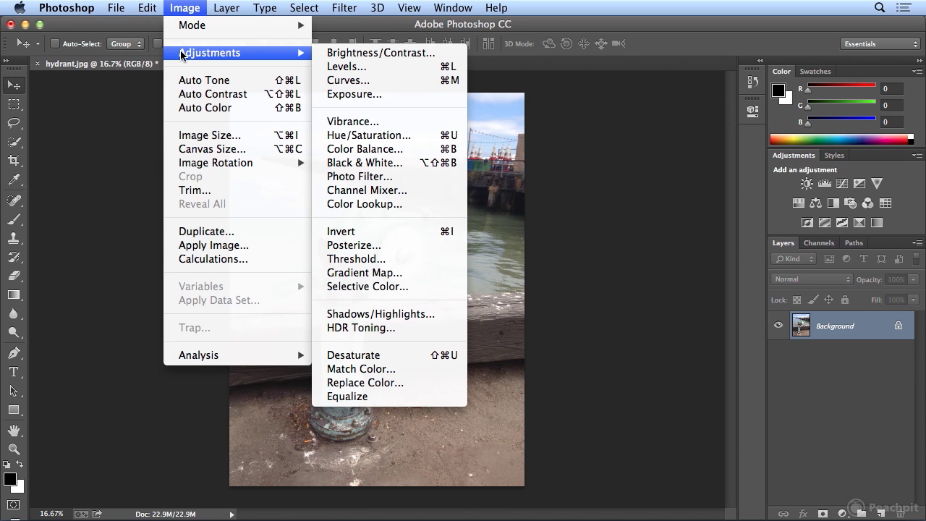
left_click(439, 66)
left_click_drag(429, 97, 646, 77)
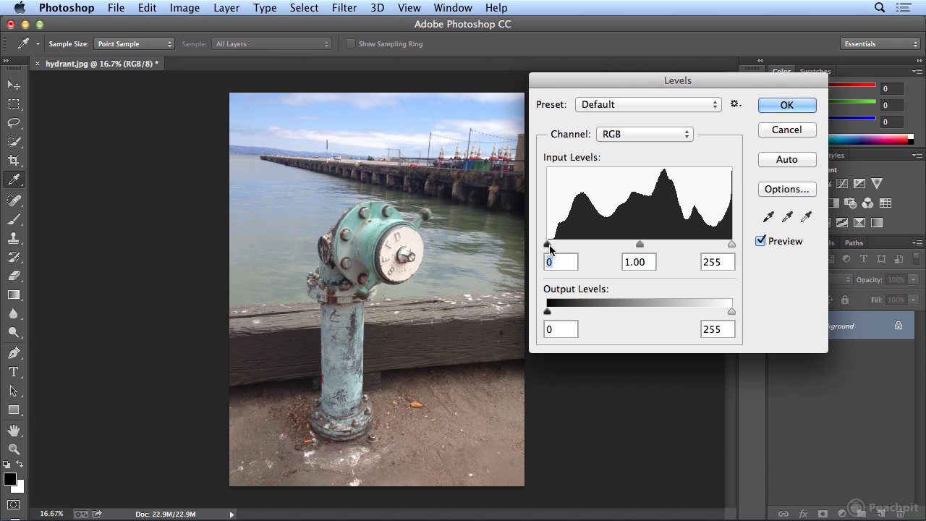
left_click_drag(548, 244, 555, 248)
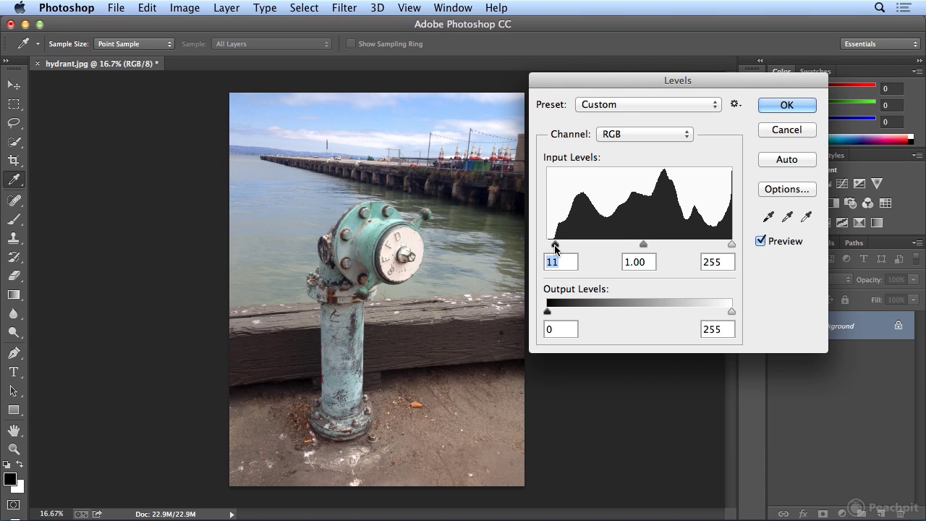
left_click(774, 246)
left_click(773, 246)
left_click(774, 246)
left_click(773, 246)
left_click(774, 246)
left_click(774, 246)
left_click_drag(732, 246, 708, 250)
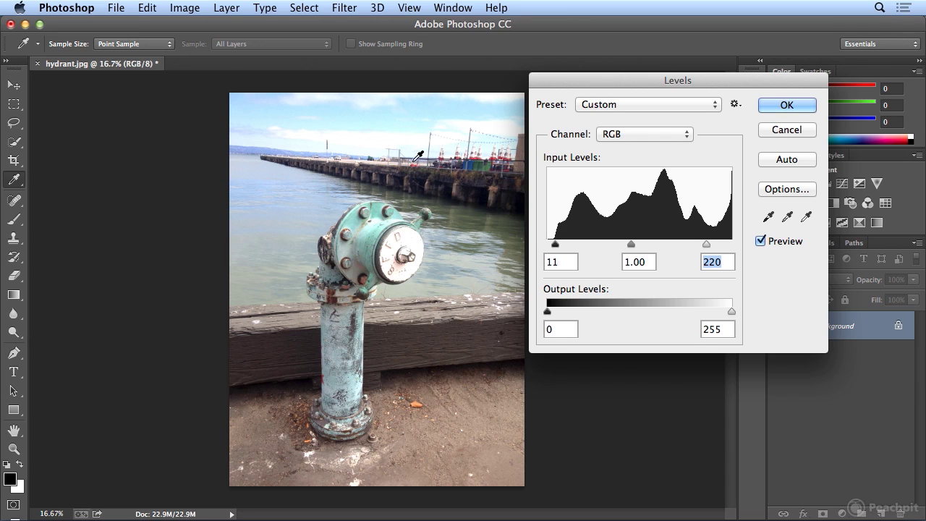
left_click(782, 109)
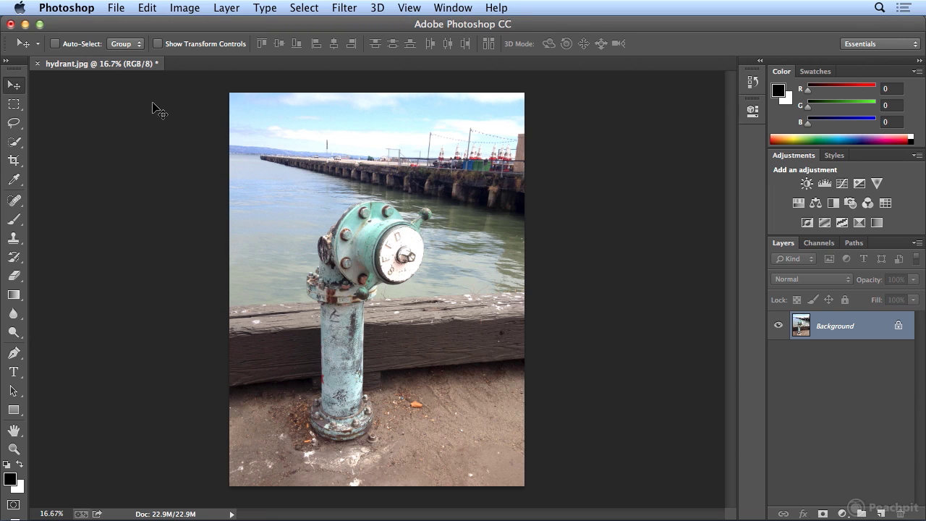
Step: Revert the photo to its Open state in the history to discard the direct Levels correction
left_click(752, 82)
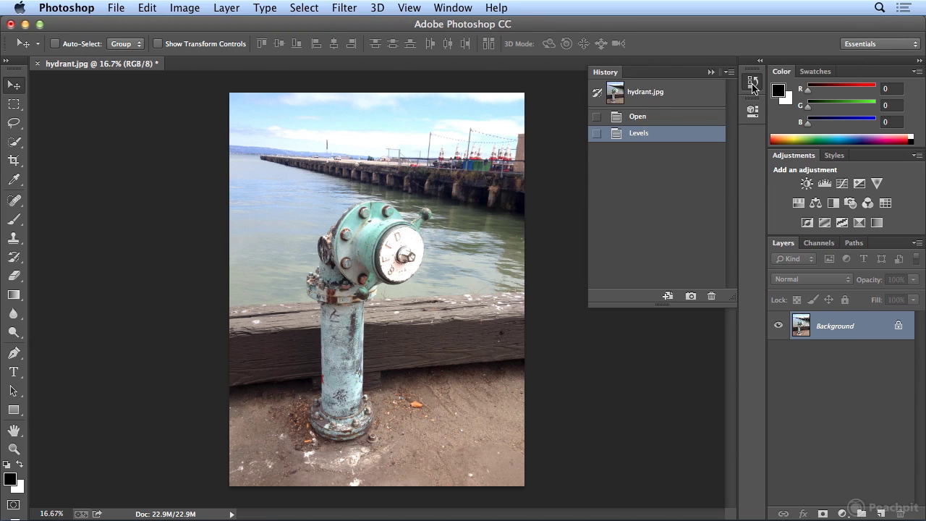
left_click(670, 119)
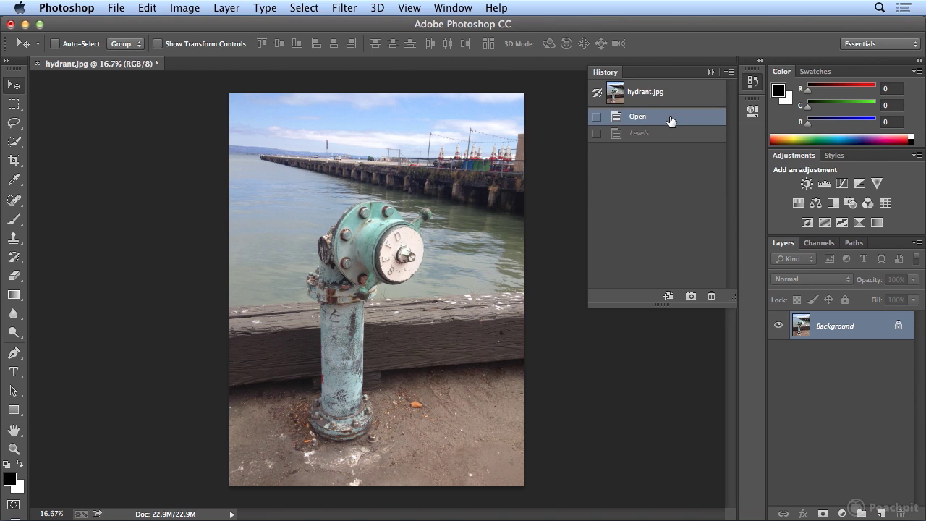
left_click(756, 86)
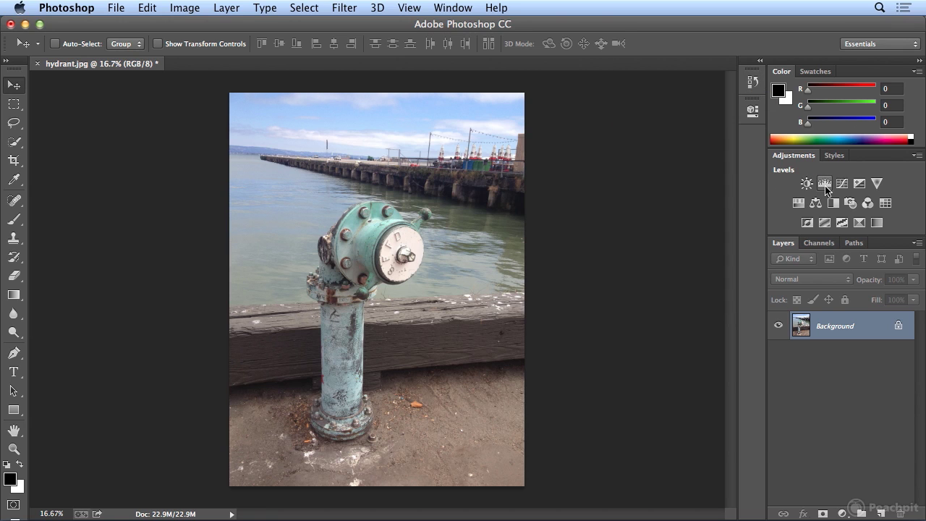
left_click(841, 513)
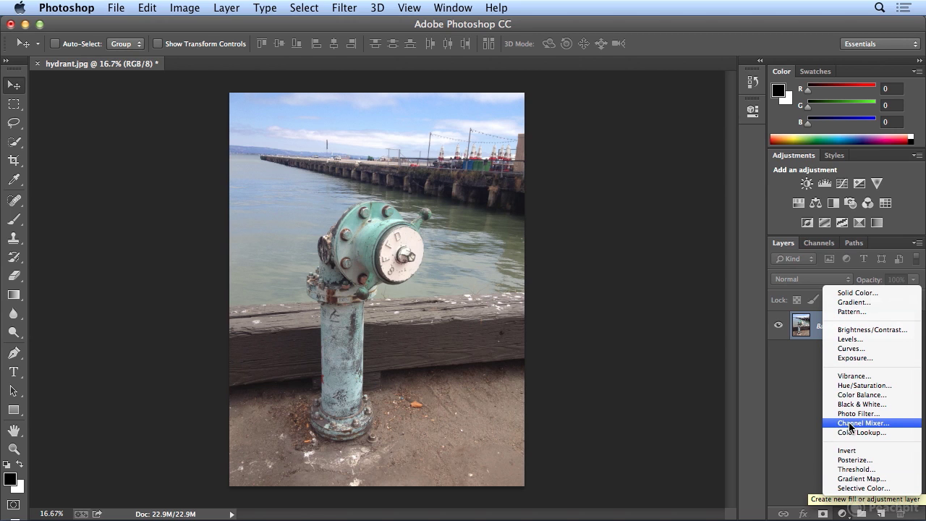
left_click(780, 217)
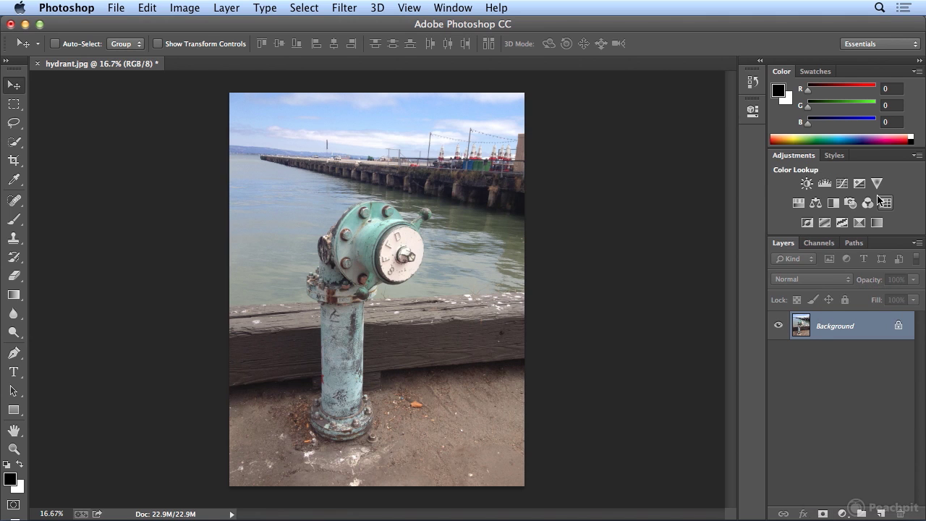
left_click(842, 513)
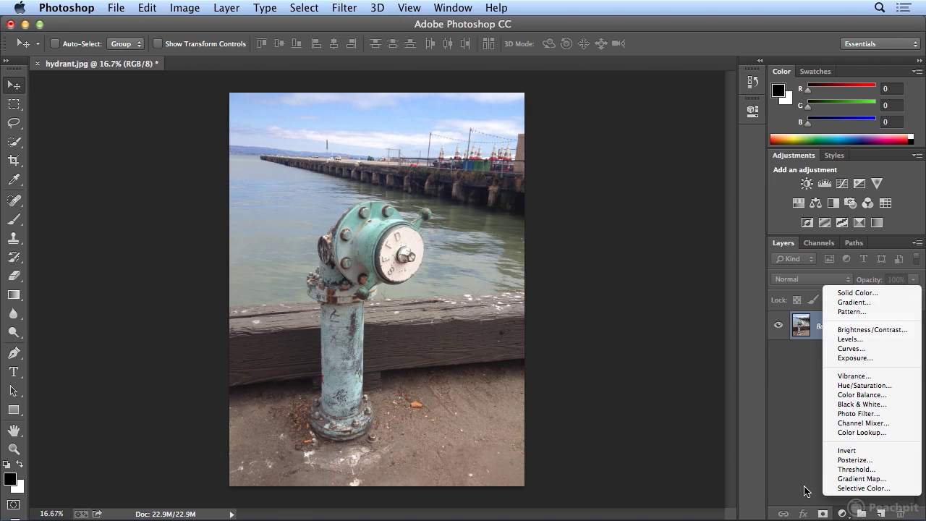
left_click(831, 501)
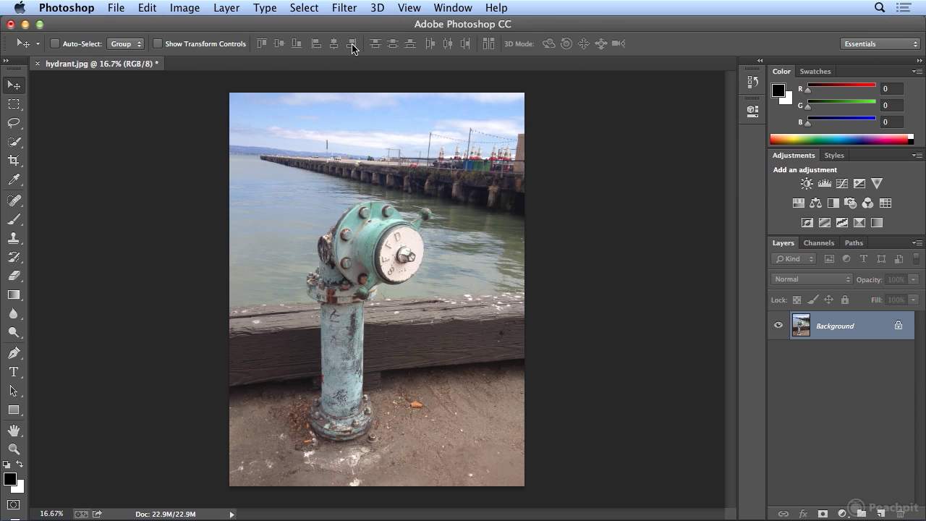
left_click(192, 11)
mouse_move(195, 53)
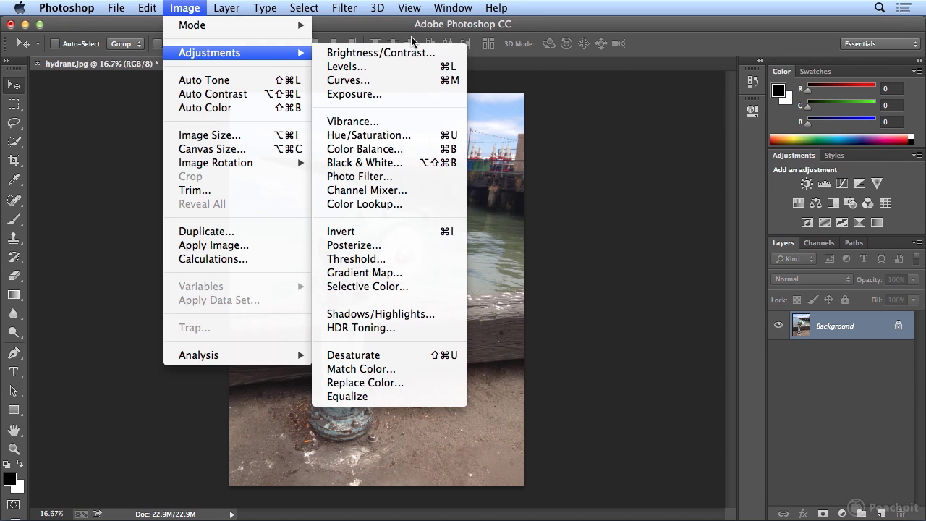
left_click(181, 8)
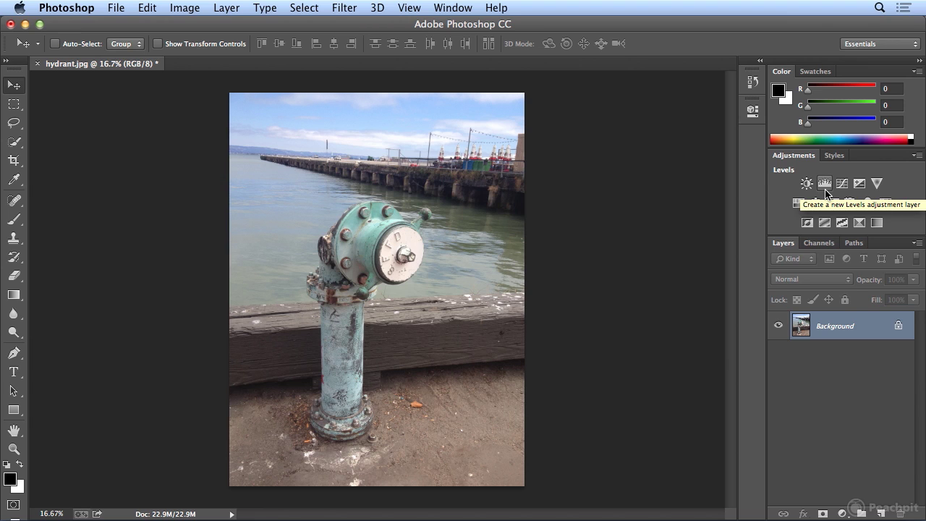
Step: Add a Levels adjustment layer above the Background and raise its black input level to 11
left_click(824, 186)
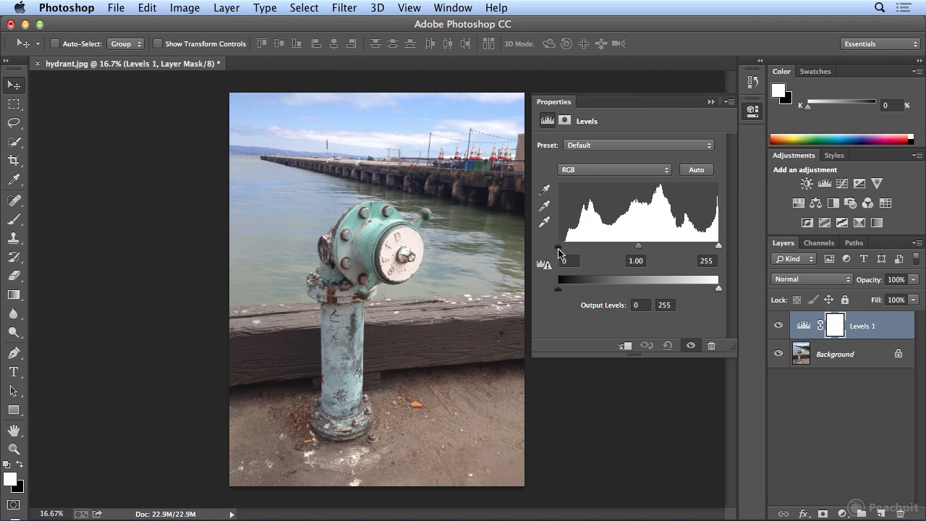
left_click_drag(558, 246, 567, 252)
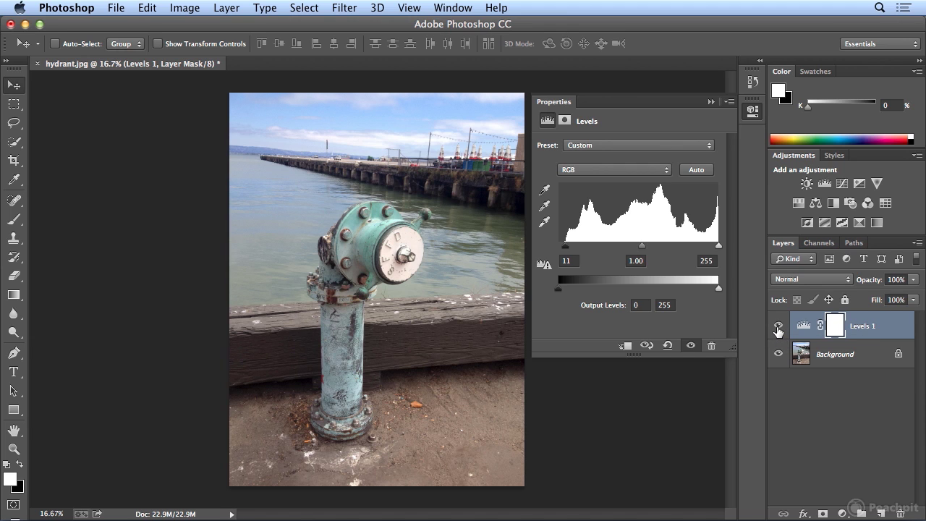
Step: Compare the photo with and without the Levels adjustment by repeatedly hiding and showing its layer
left_click(778, 327)
left_click(778, 327)
left_click(778, 327)
left_click(778, 329)
left_click(778, 329)
left_click(779, 329)
left_click(778, 325)
left_click(778, 326)
left_click(779, 326)
left_click(779, 326)
Step: Save the layered image in Photoshop format as hydrant_end.psd in the 04_image_editing folder, with Maximize Compatibility on
left_click(120, 9)
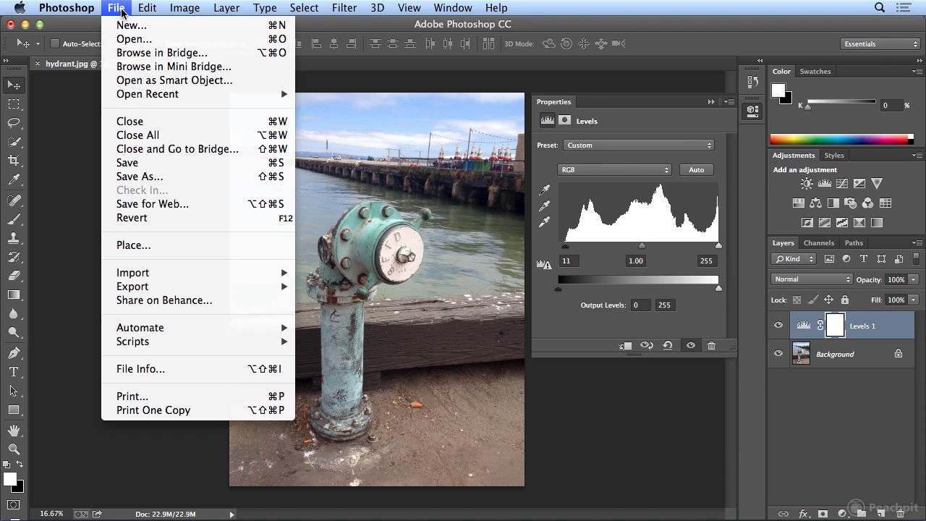
left_click(142, 165)
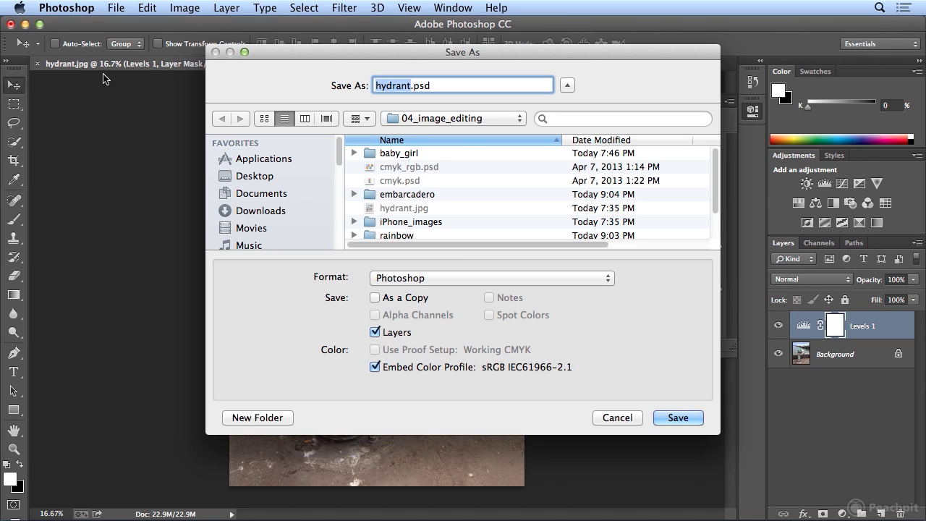
left_click(411, 85)
type("_end")
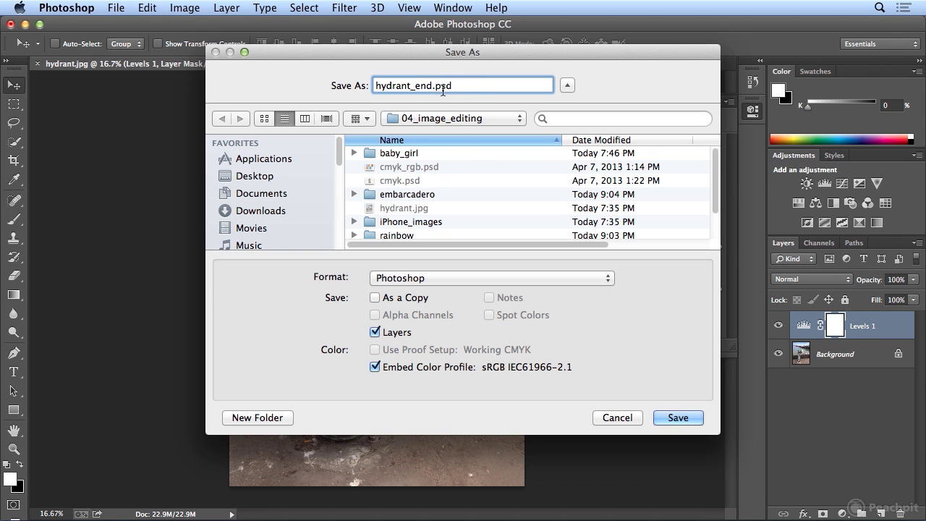
left_click(395, 282)
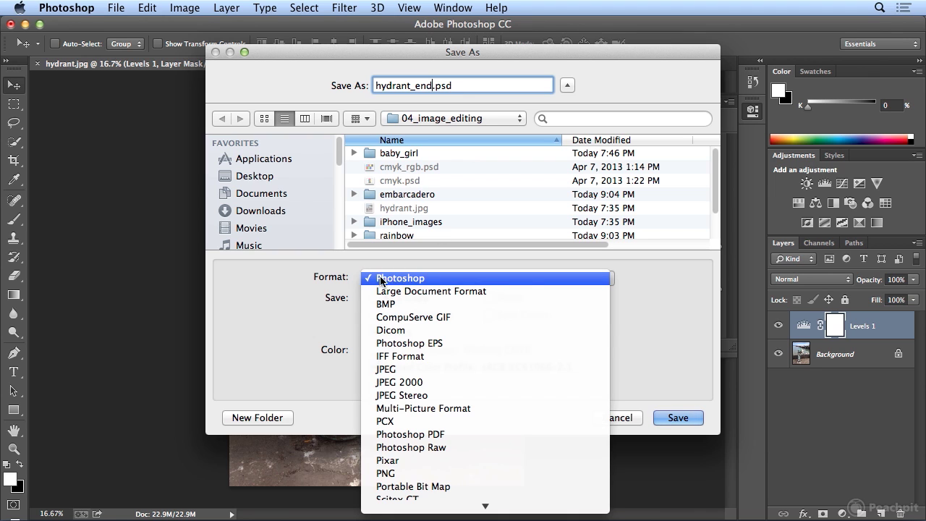
left_click(382, 281)
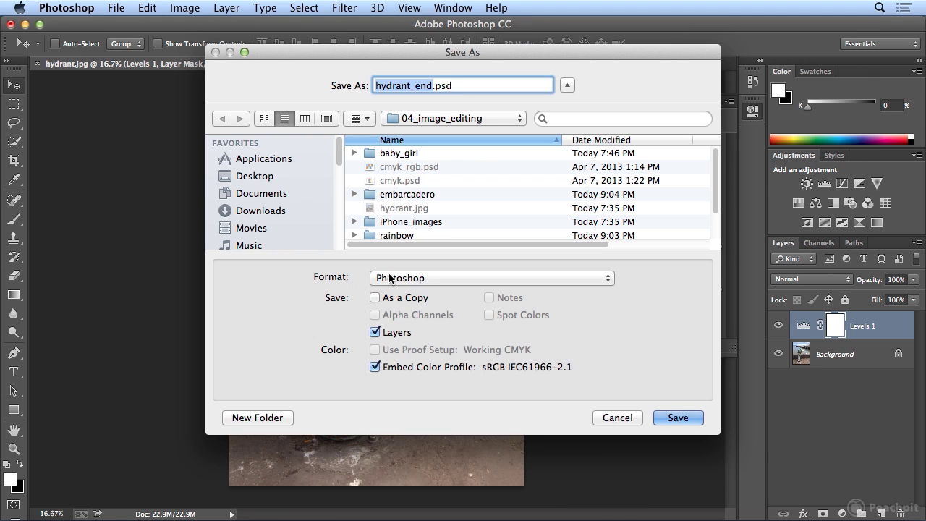
left_click(662, 415)
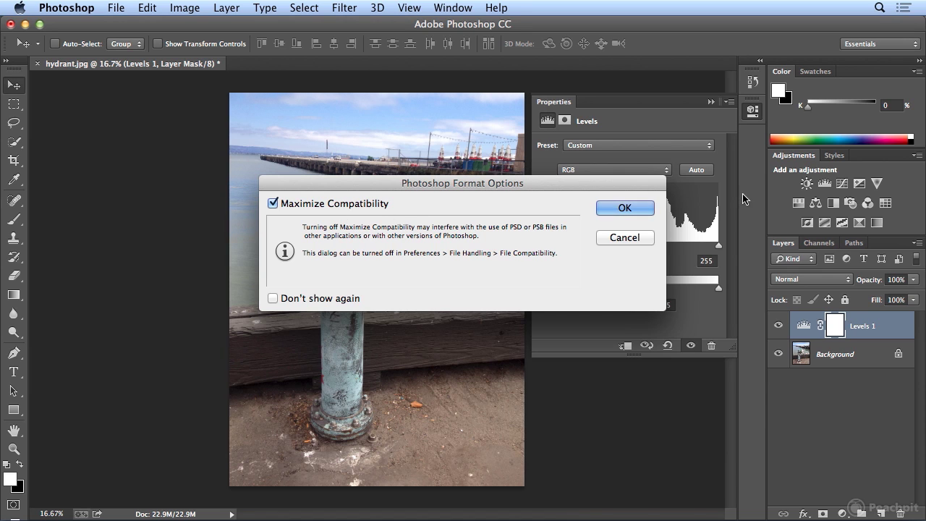
left_click(624, 208)
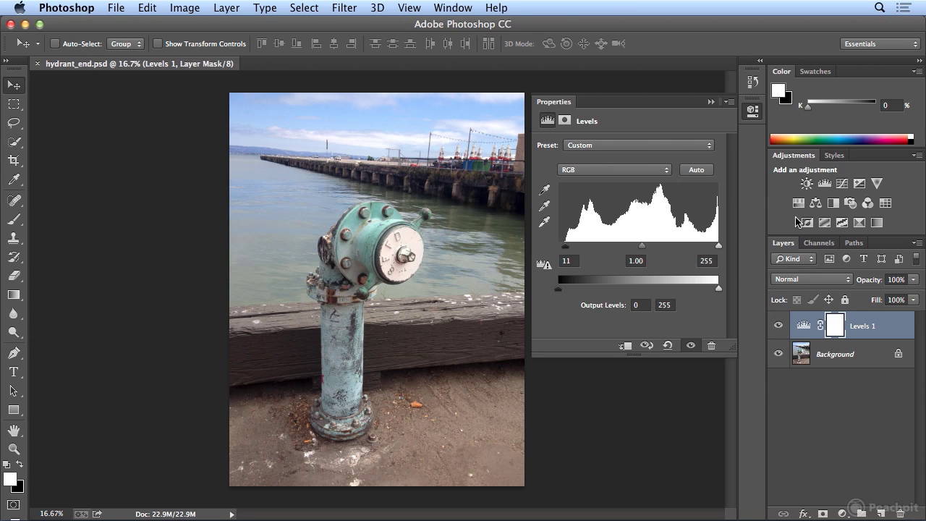
Step: Set the Levels layer's midtone input to 0.88 and add a Vibrance adjustment layer with vibrance at +47
mouse_move(644, 251)
left_mouse_down()
mouse_move(667, 251)
mouse_move(614, 254)
mouse_move(648, 254)
left_mouse_up()
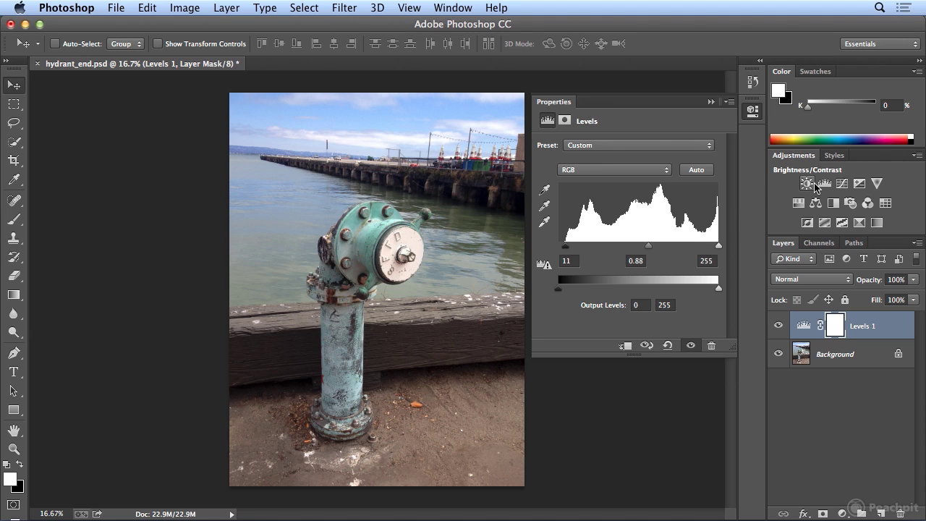
left_click(877, 183)
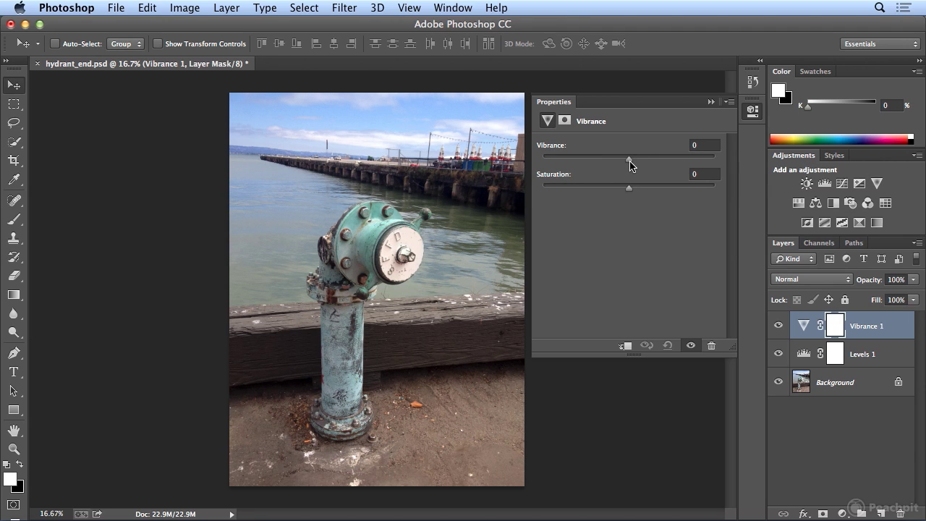
left_click_drag(630, 165, 669, 167)
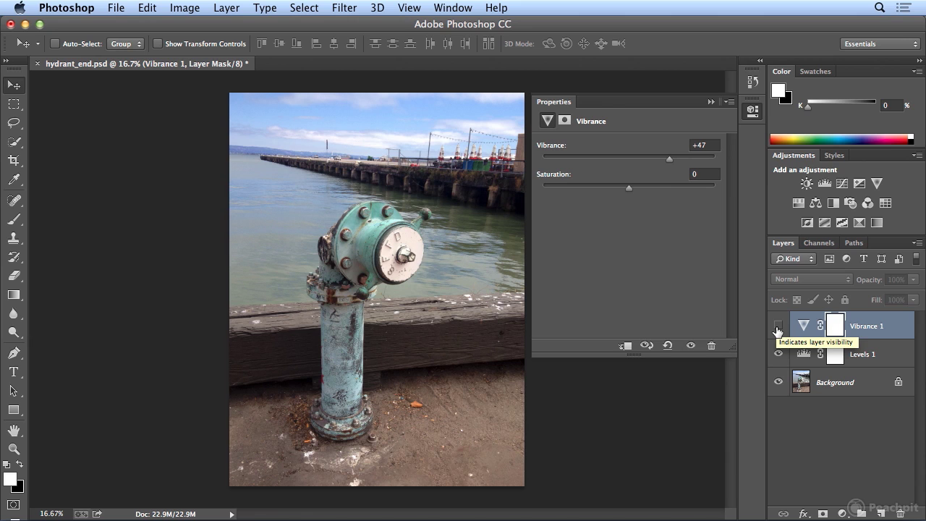
Step: Compare the photo with and without the Vibrance and Levels layers by toggling their visibility, then collapse the adjustment properties
left_click(777, 329)
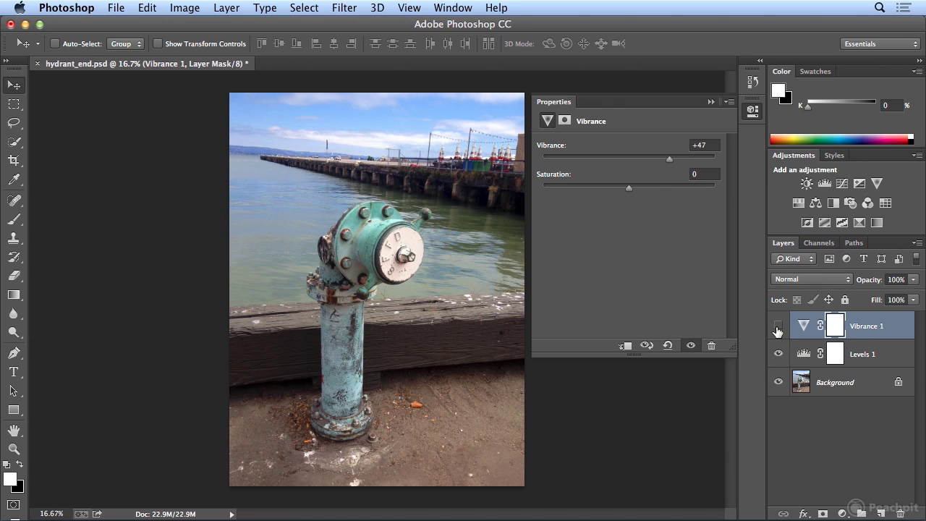
left_click(777, 329)
left_click(779, 327)
left_click(779, 327)
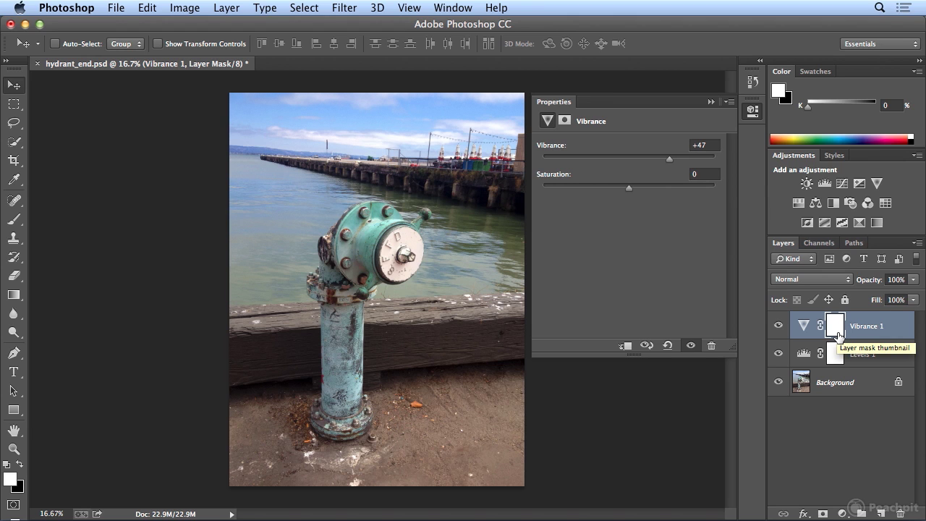
left_click(779, 351)
left_click(779, 350)
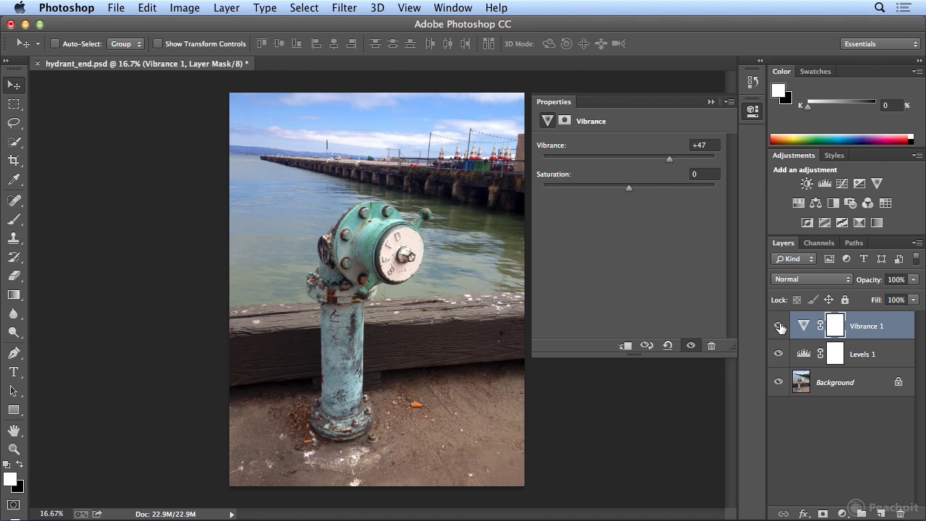
left_click(778, 354)
left_click(778, 354)
left_click(778, 326)
left_click(778, 325)
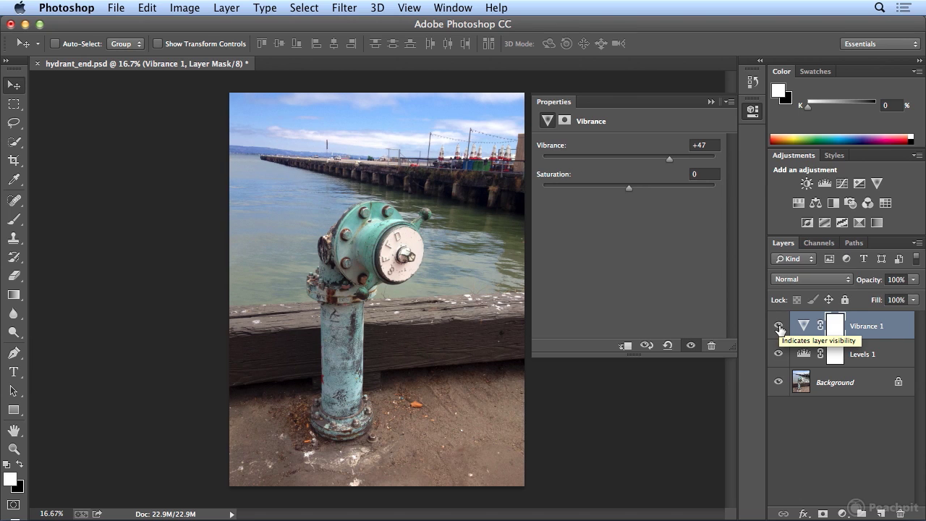
left_click(749, 113)
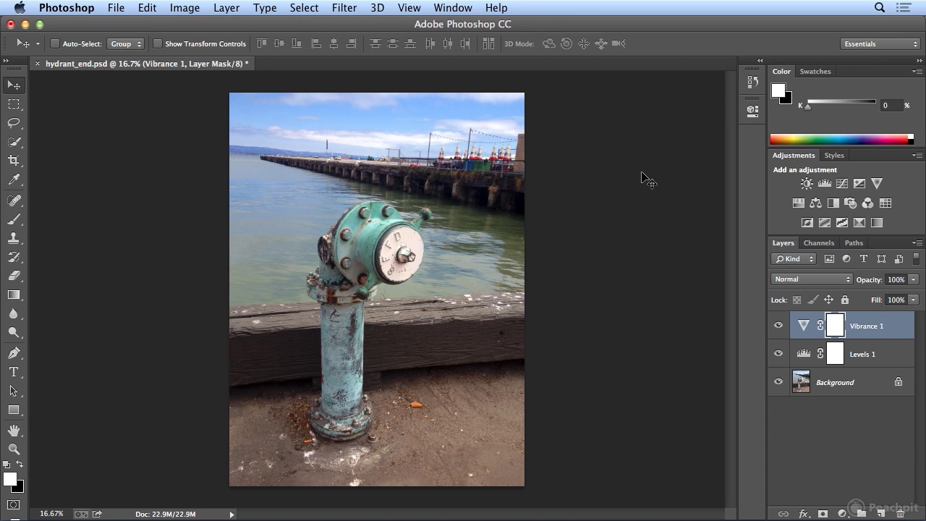
left_click(185, 8)
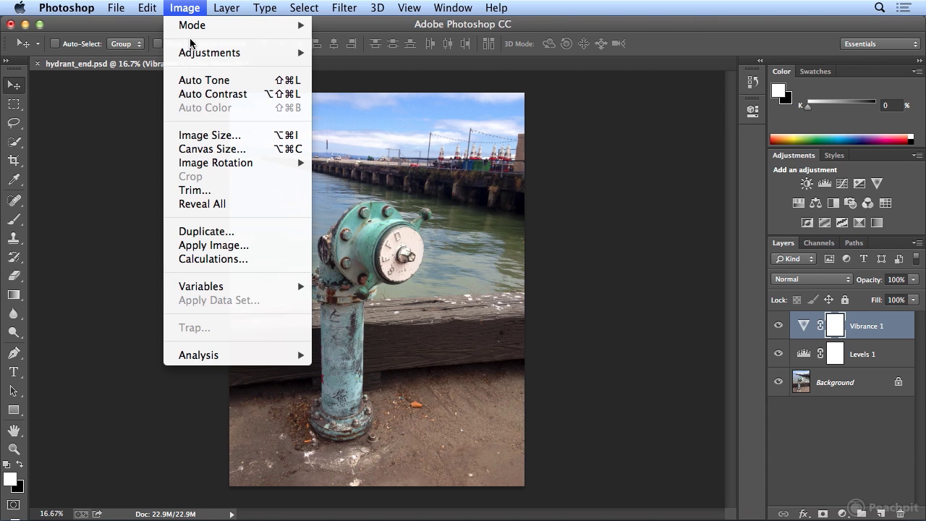
mouse_move(191, 55)
left_click(188, 9)
left_click(191, 10)
left_click(192, 10)
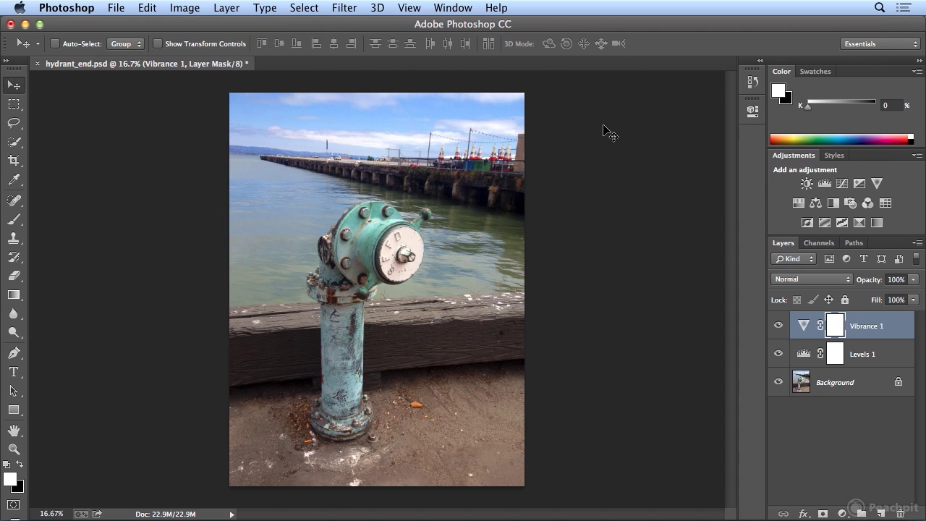